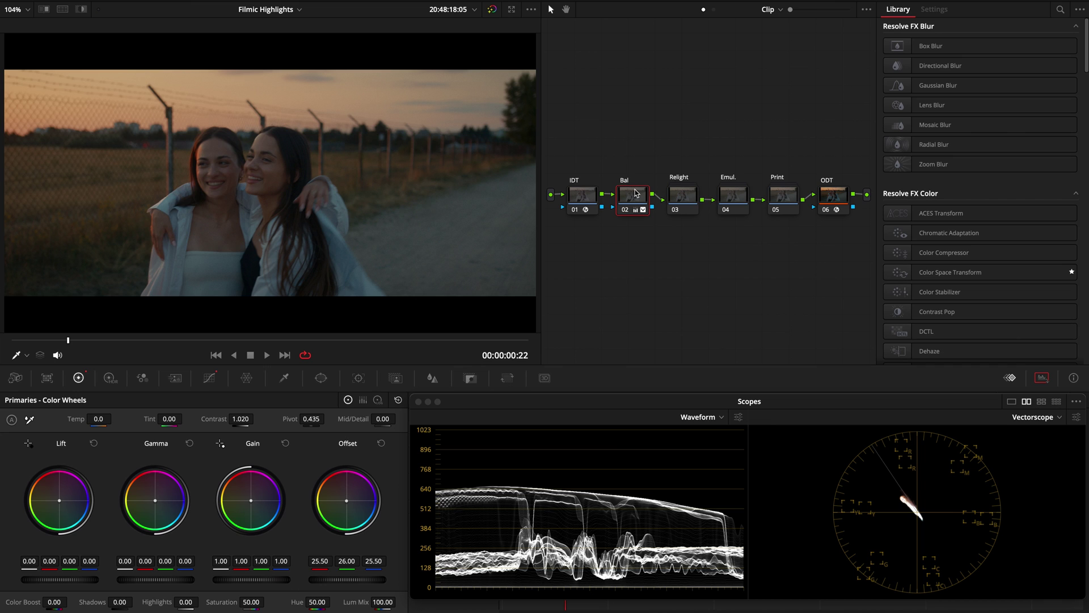
- Add a serial node before Bal, place it below the chain, label it 'Hi', and set Highlights to -27.50
key("shift+s")
left_click_drag(635, 193, 612, 252)
type("Hi")
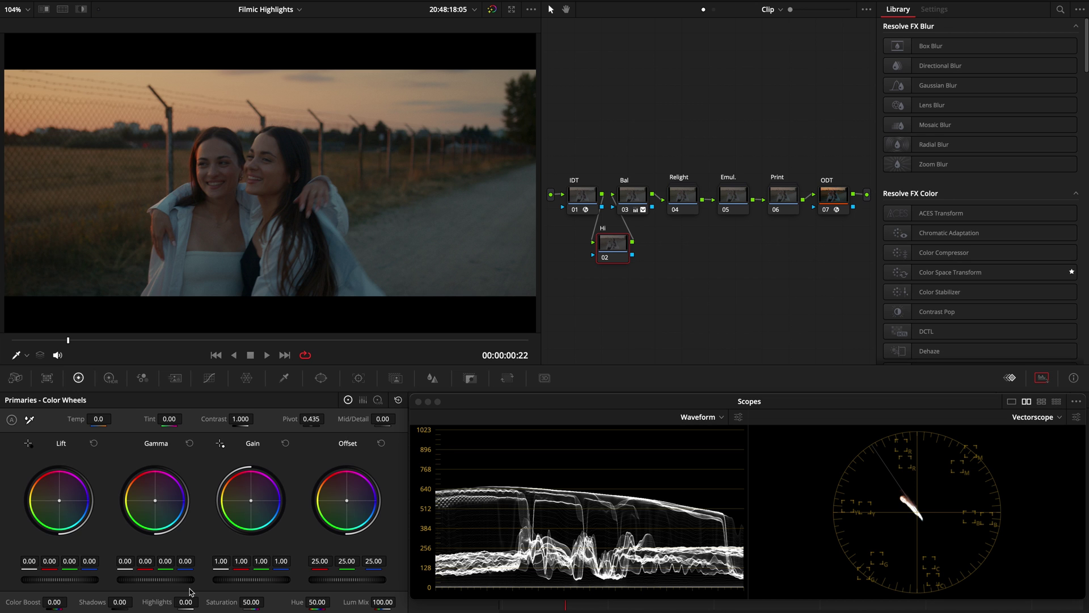
left_click_drag(187, 602, 191, 604)
type("-27.5")
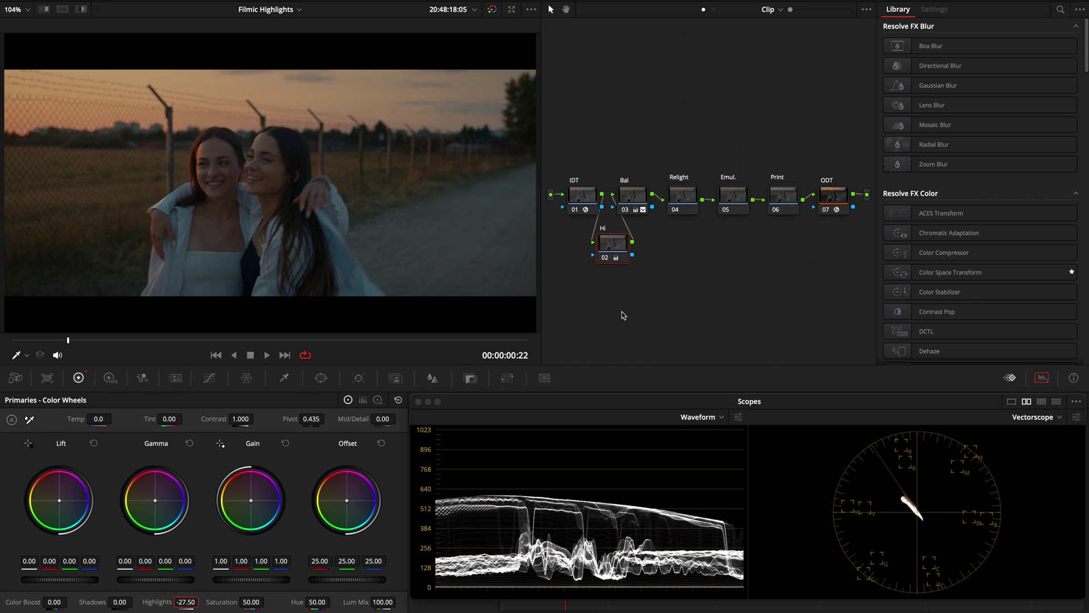
- Add the BMPCC6 source clip as a matte keying Hi, placed below it, and preview the matte
right_click(616, 241)
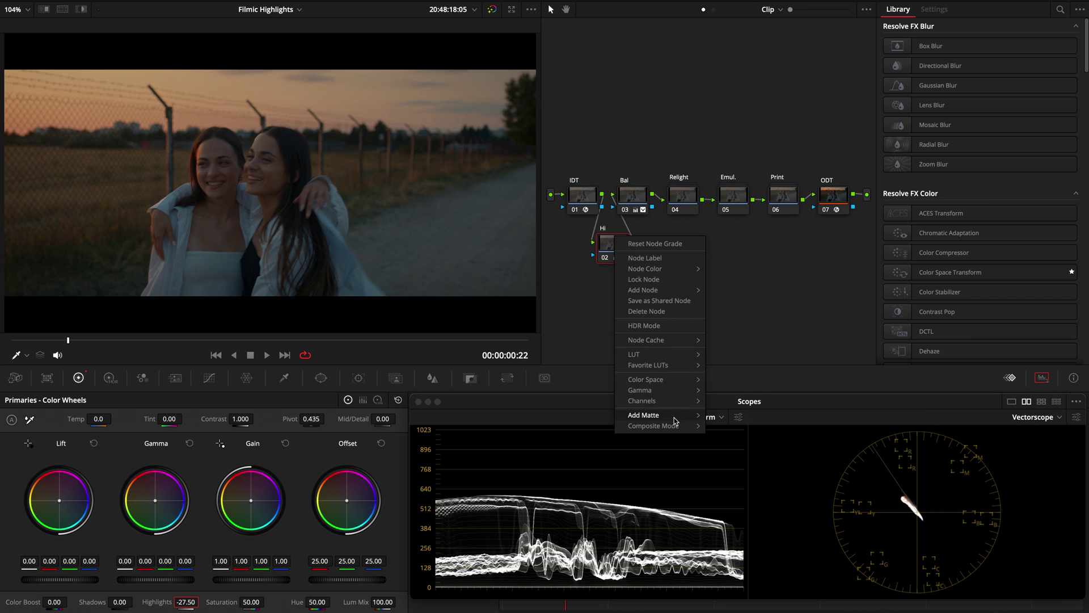
mouse_move(645, 414)
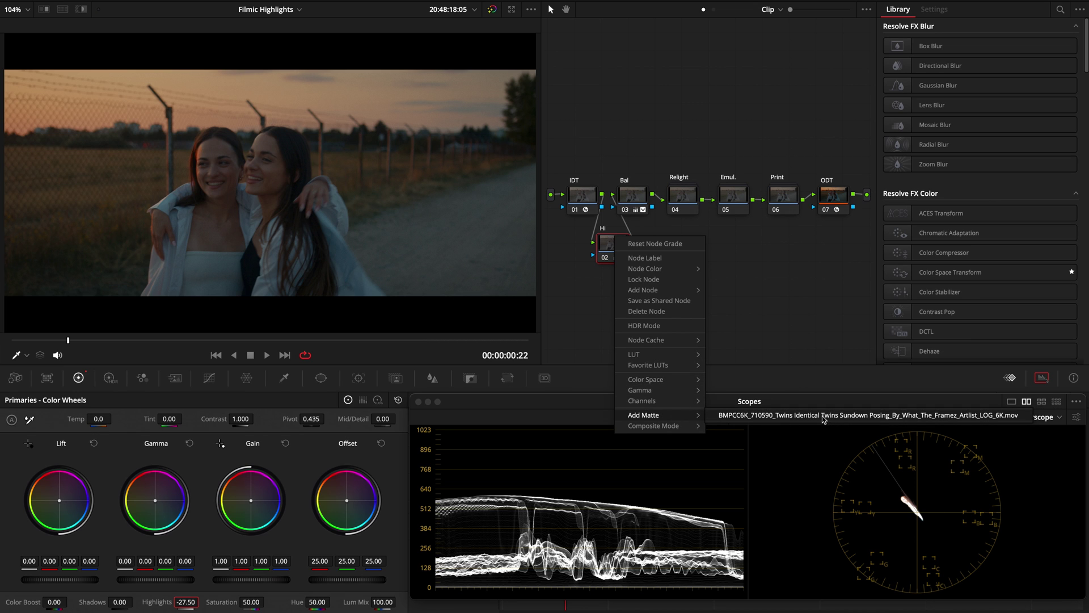
left_click(896, 419)
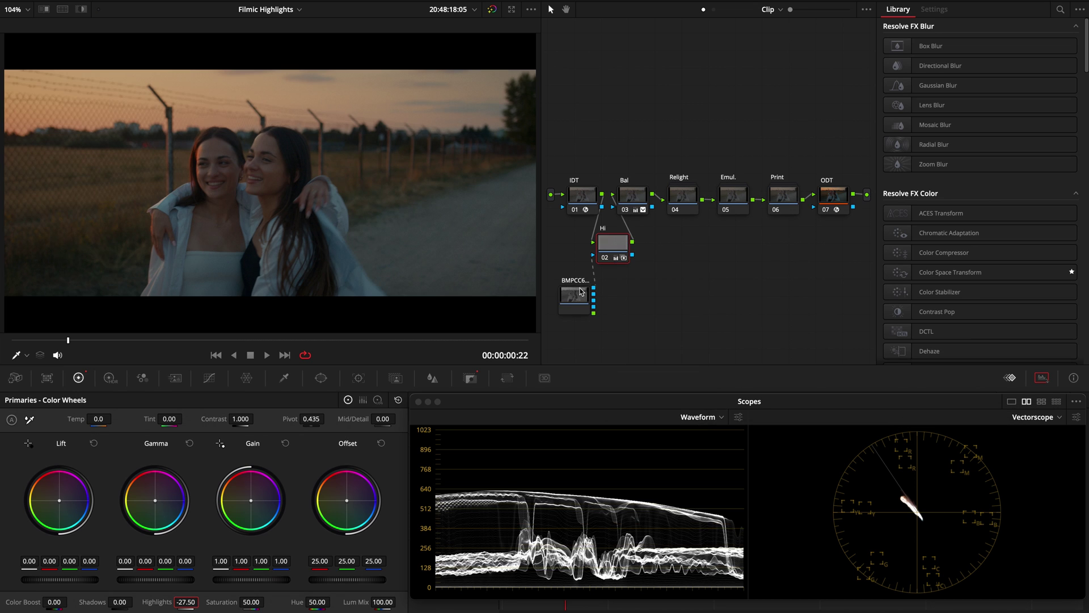
left_click_drag(573, 293, 607, 293)
key("shift+h")
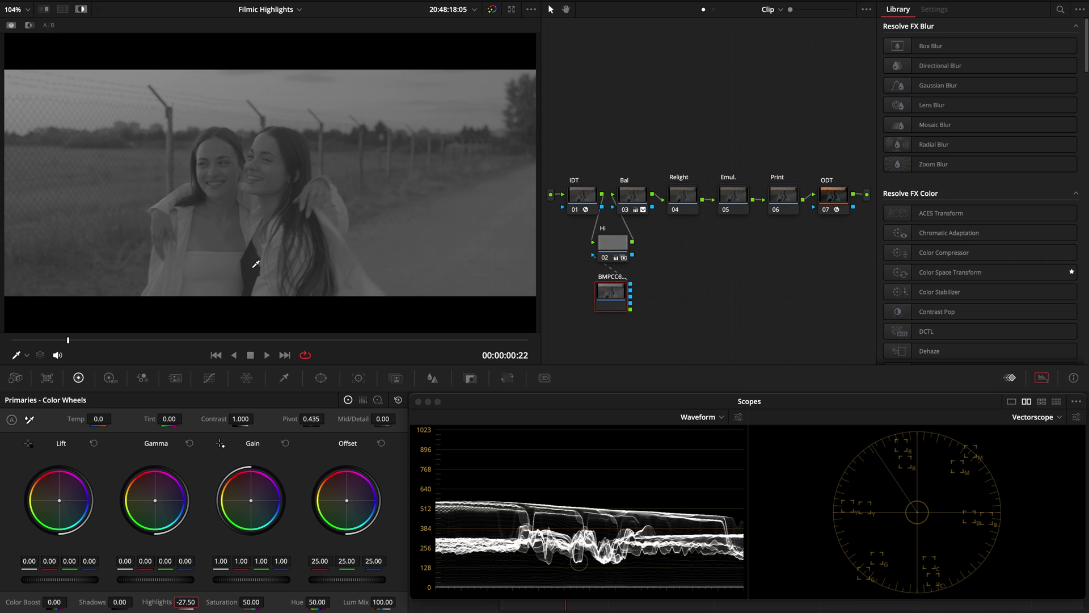
left_click_drag(615, 291, 618, 309)
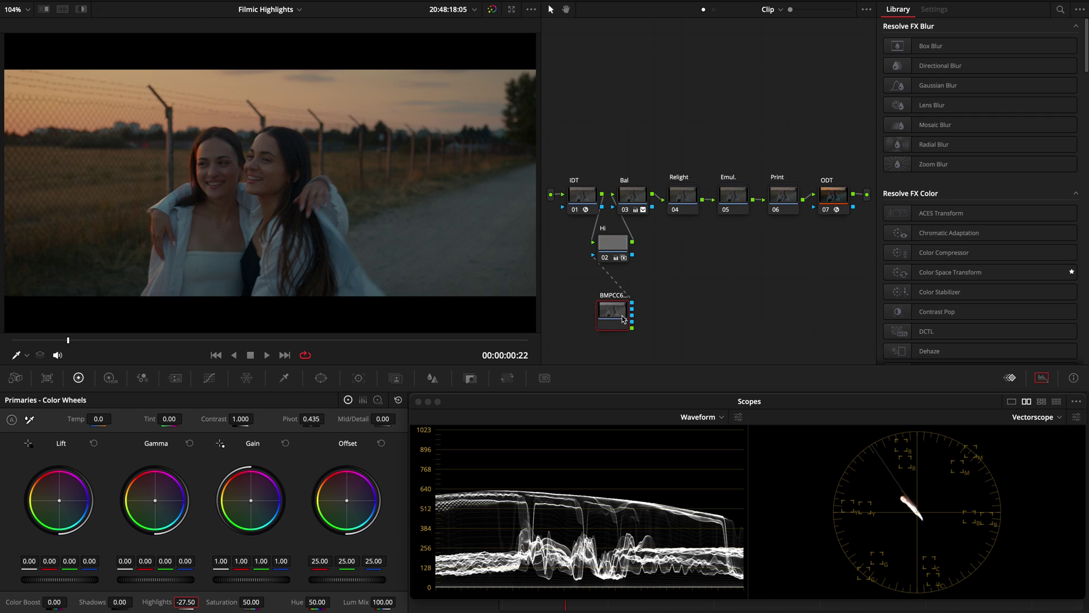
- Try much stronger highlight pulls on Hi, check the qualifier, then settle Highlights at -30.50
key("shift+semicolon")
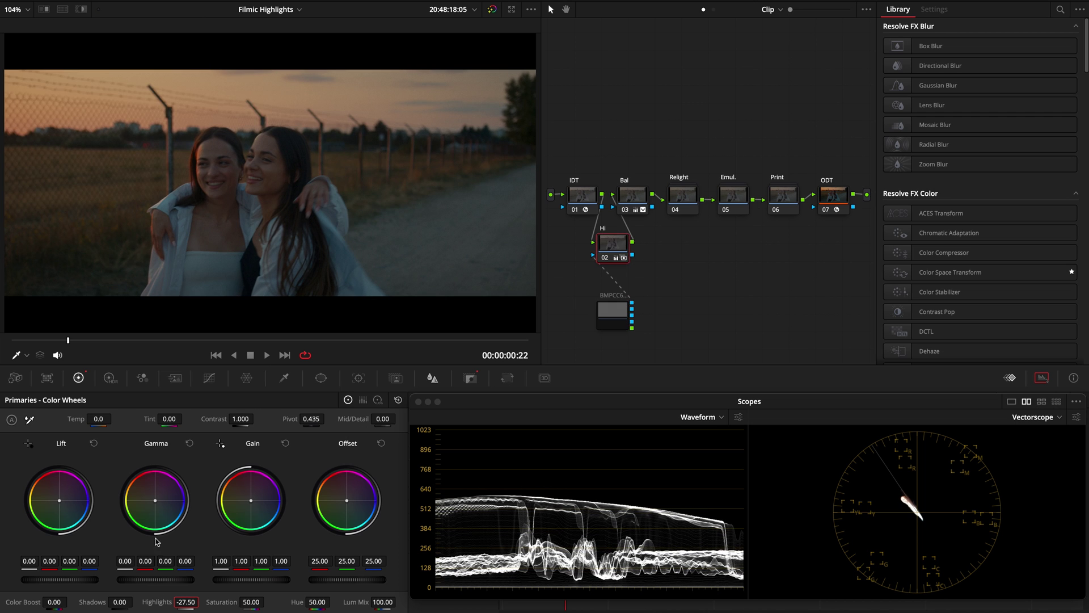
mouse_move(157, 601)
left_mouse_down()
mouse_move(73, 597)
mouse_move(106, 591)
left_mouse_up()
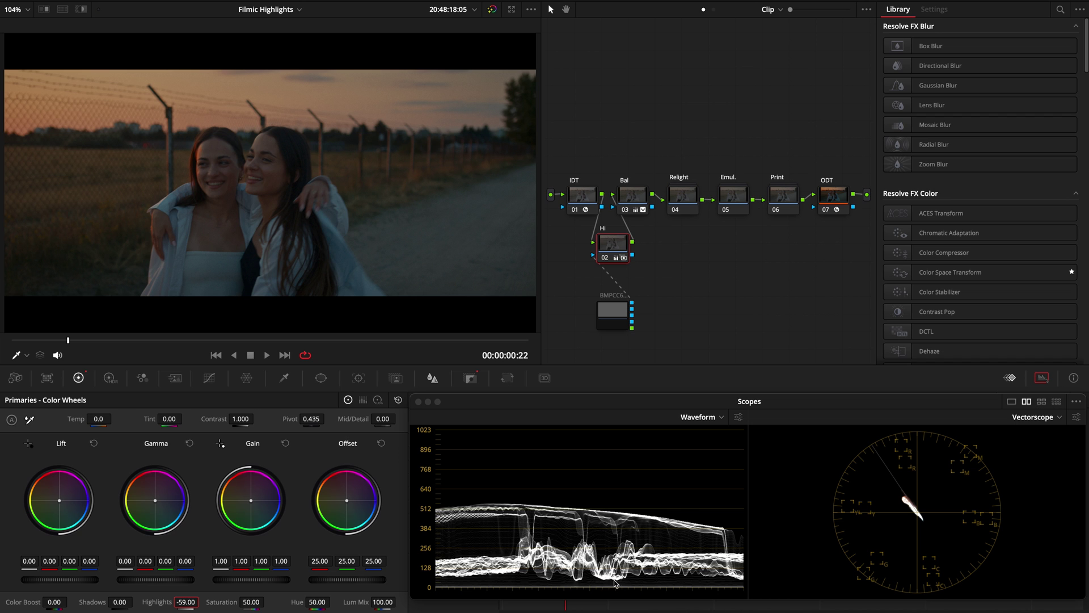
mouse_move(148, 601)
left_mouse_down()
mouse_move(88, 602)
mouse_move(164, 594)
mouse_move(92, 606)
left_mouse_up()
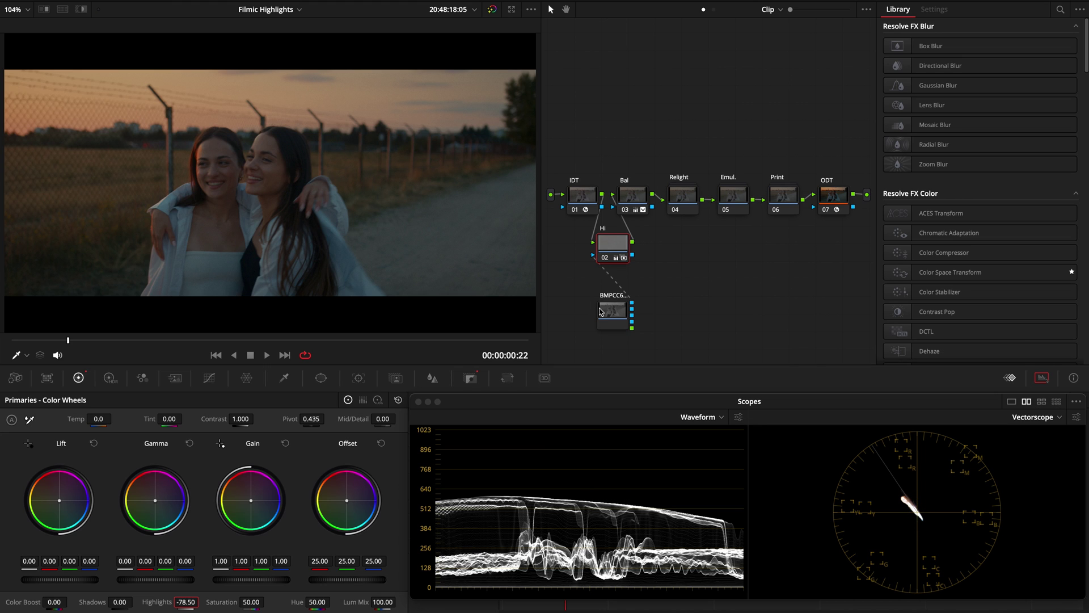
left_click(284, 378)
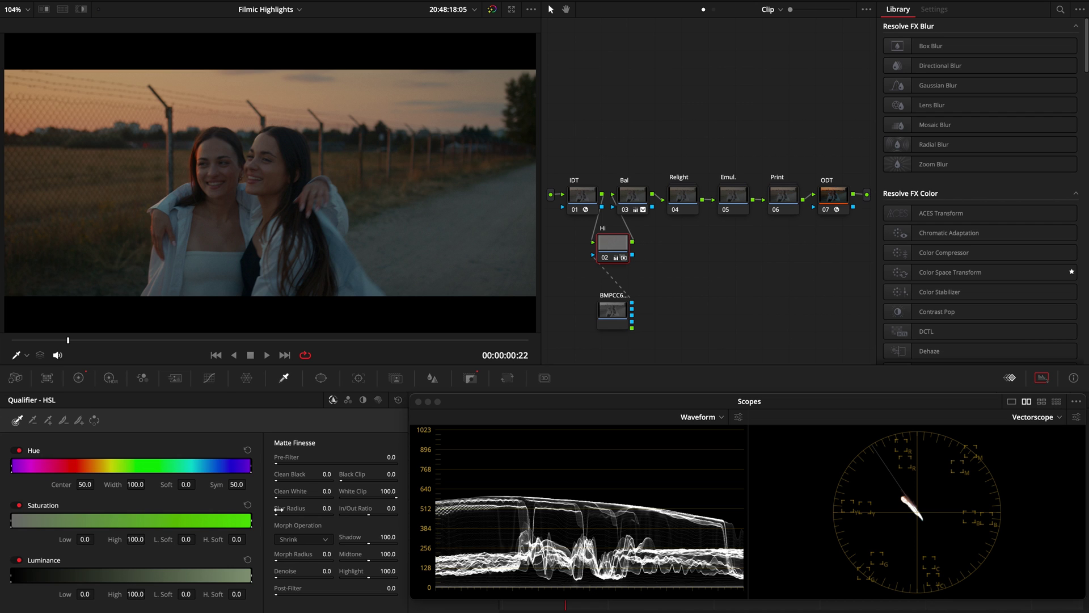
left_click(79, 377)
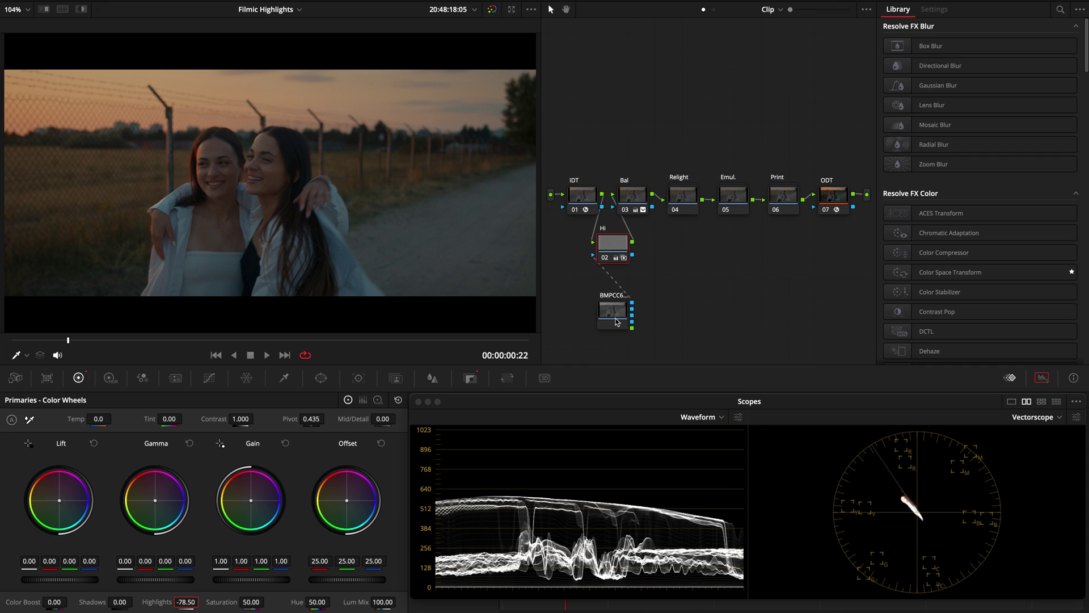
key("ctrl+z")
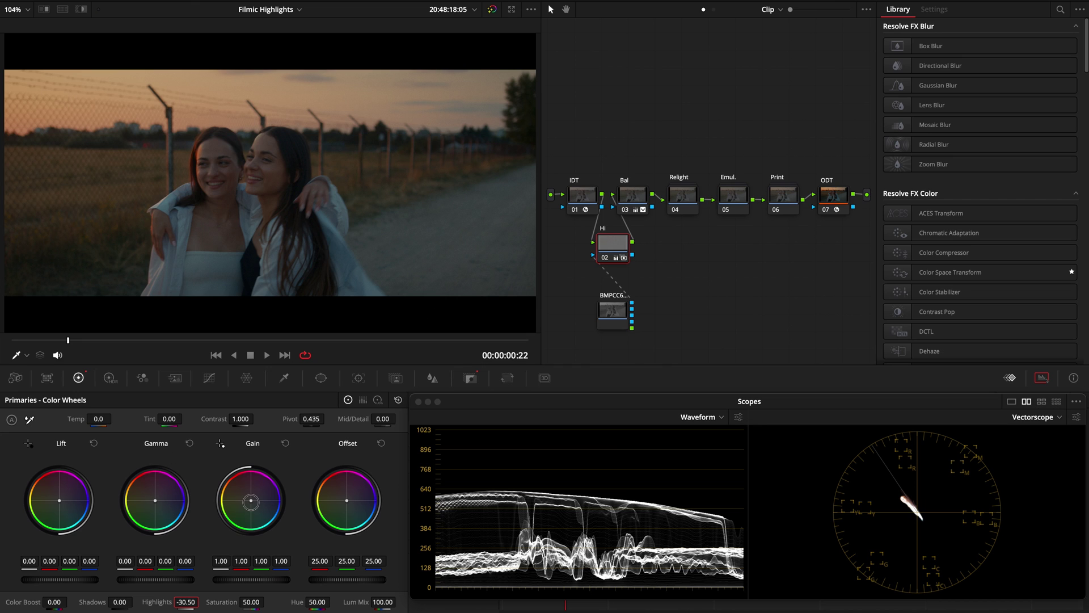
- Tint Hi's gain toward pink, compare it bypassed at 3:14, and limit the vectorscope to Low
left_click_drag(252, 504, 253, 502)
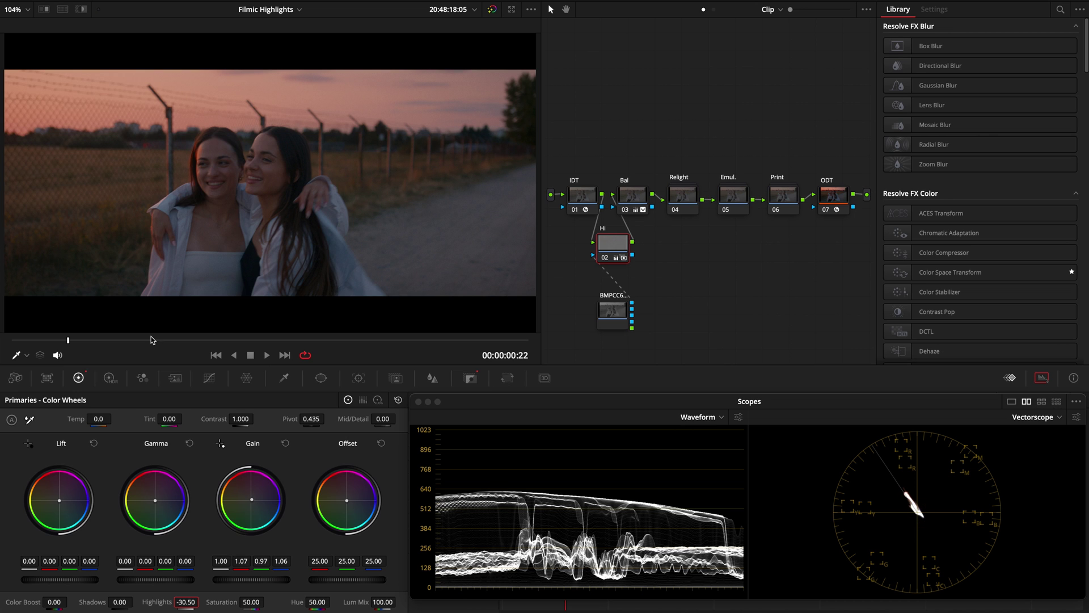
left_click(238, 339)
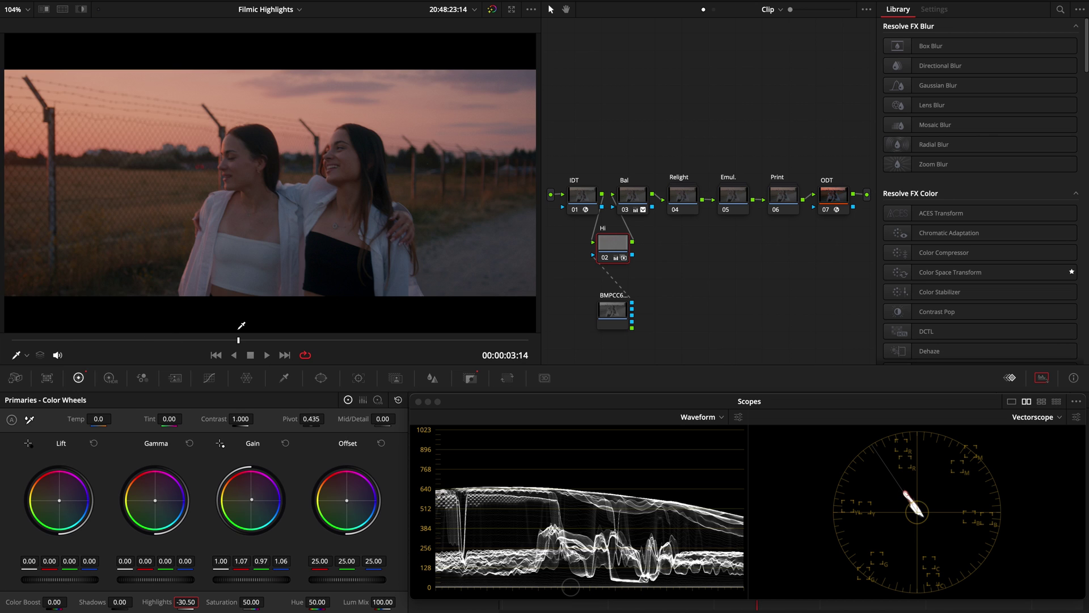
key("ctrl+d")
key("ctrl+d")
key("ctrl+d")
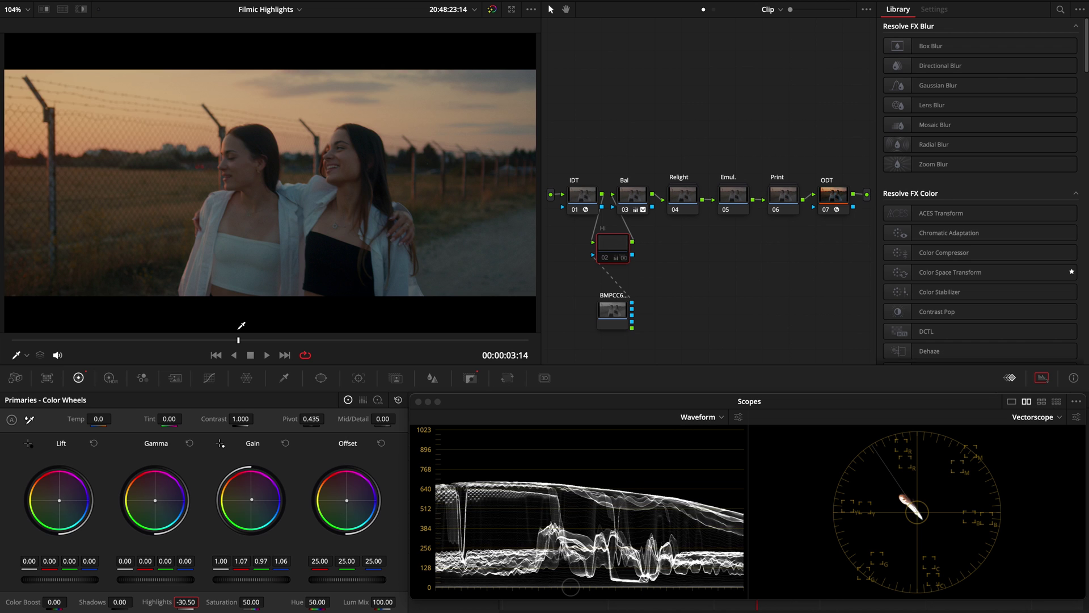
key("ctrl+d")
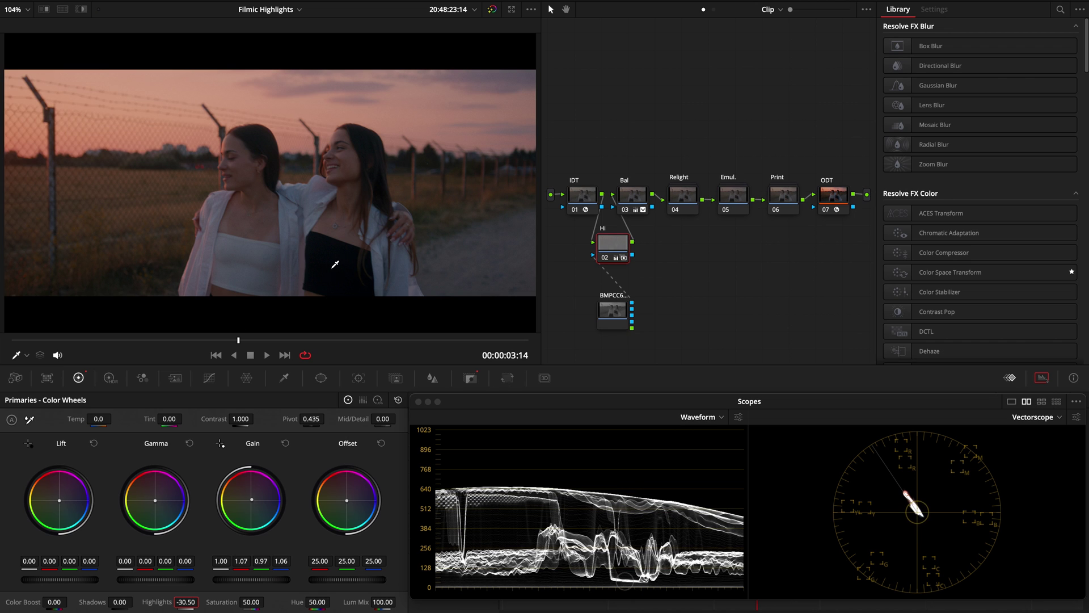
key("ctrl+d")
key("ctrl+d")
left_click(1076, 417)
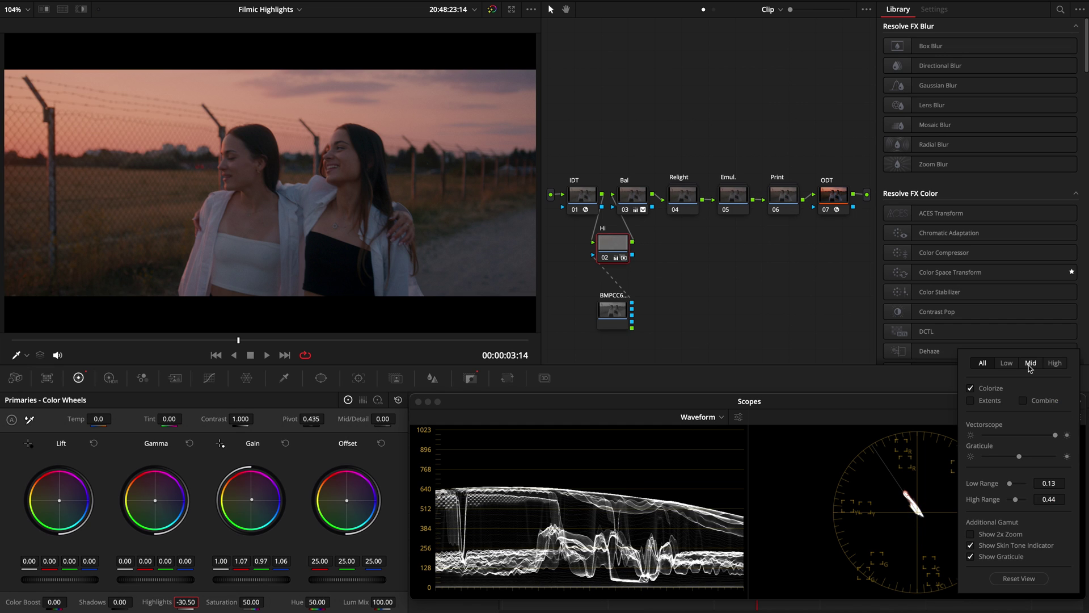
left_click(1007, 363)
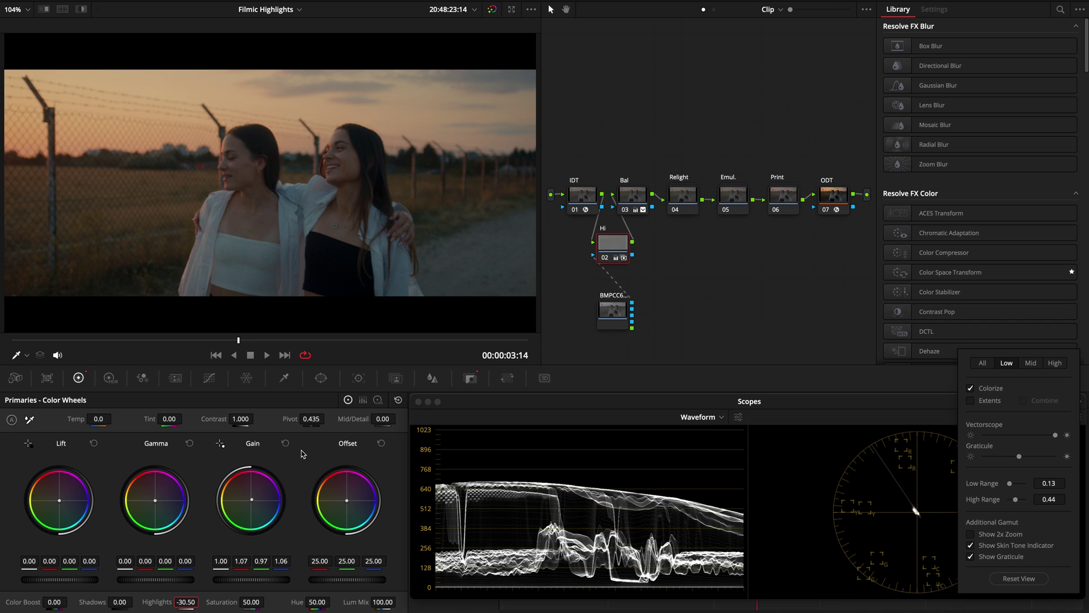
- Reset Hi's gain to neutral 1.00, briefly trying a green shift before undoing it
left_click(621, 245)
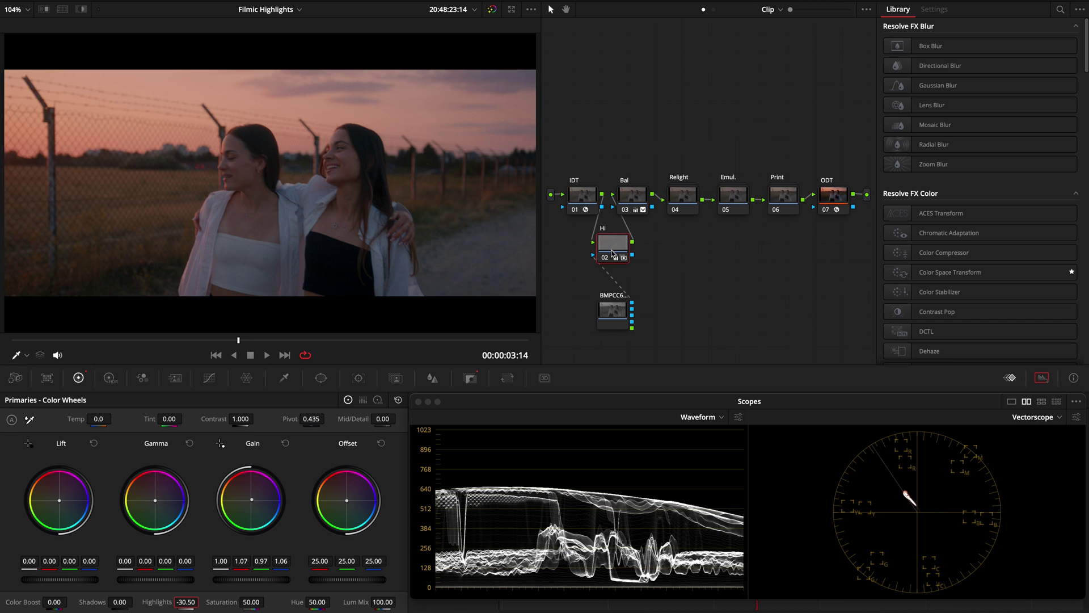
double_click(253, 501)
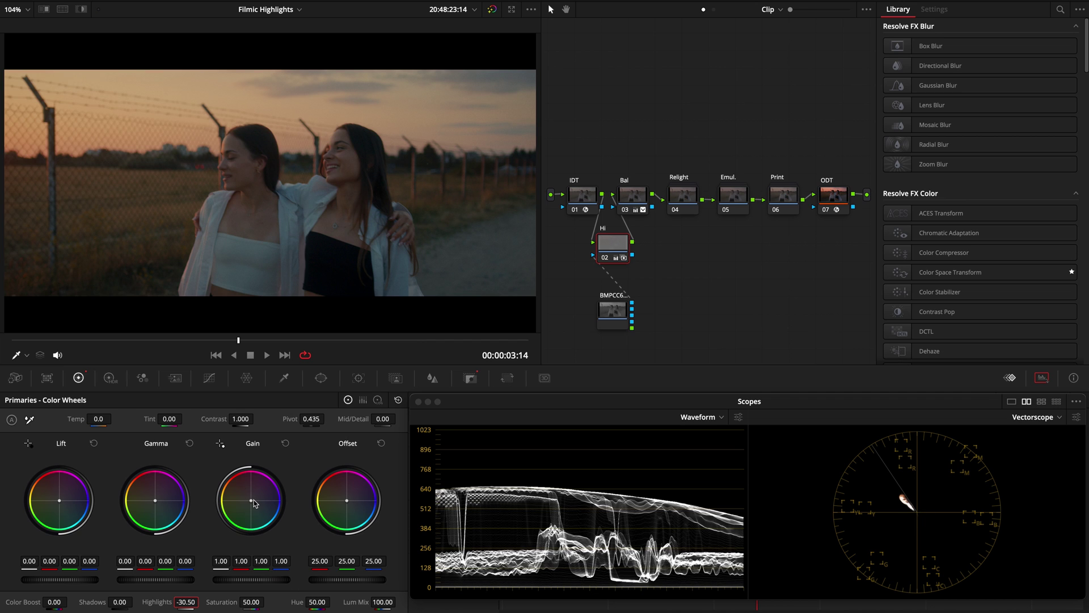
mouse_move(253, 507)
left_mouse_down()
mouse_move(245, 495)
mouse_move(249, 515)
left_mouse_up()
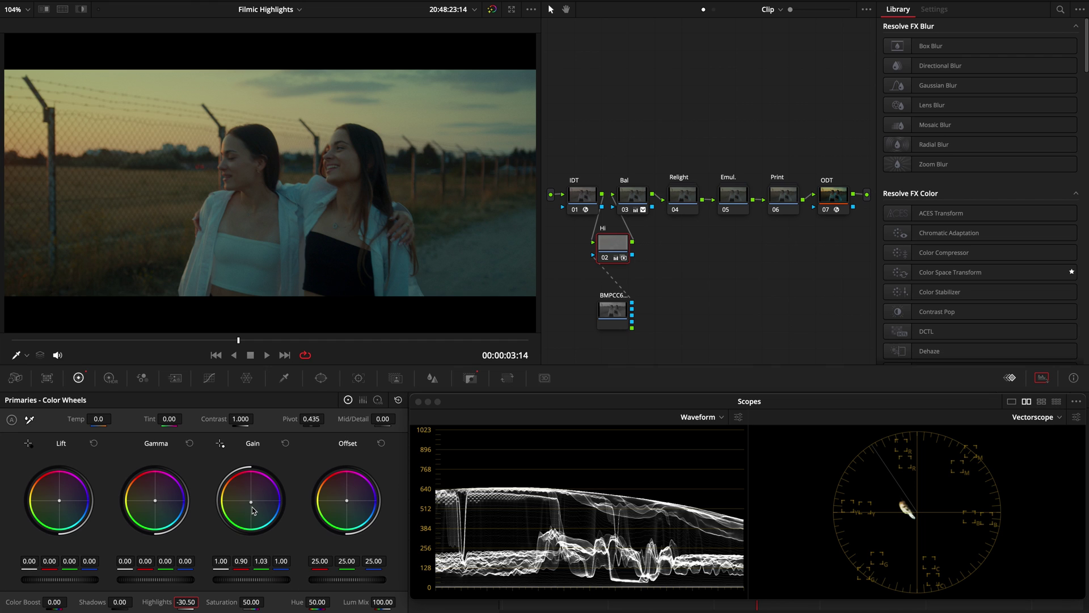
key("ctrl+z")
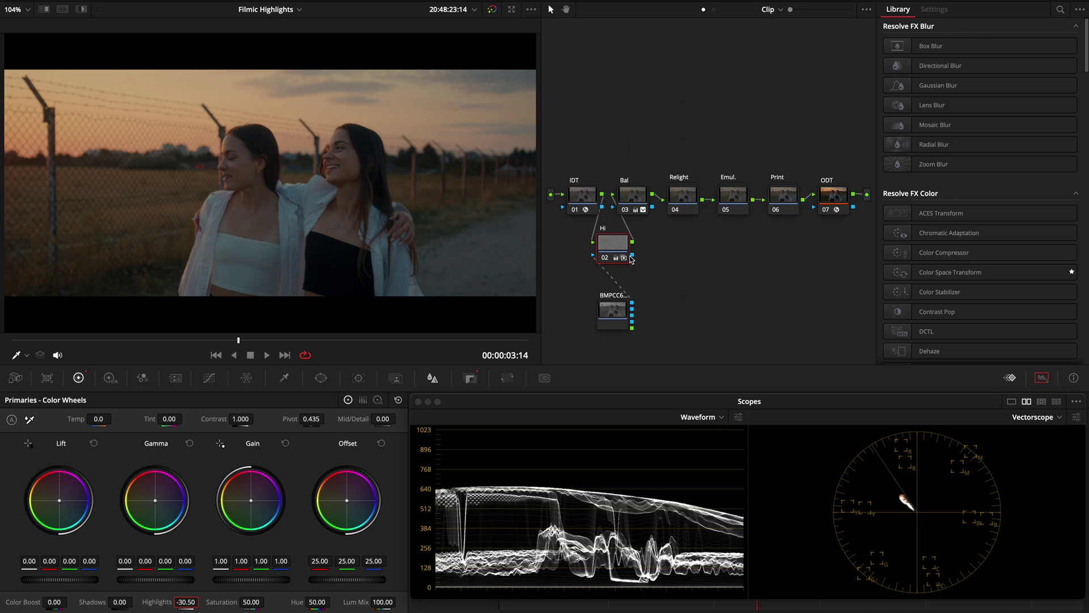
- Lower Hi's Mid/Detail to -37.00 and view the frame near 00:00:06:21
left_click_drag(358, 419, 319, 422)
left_click(447, 340)
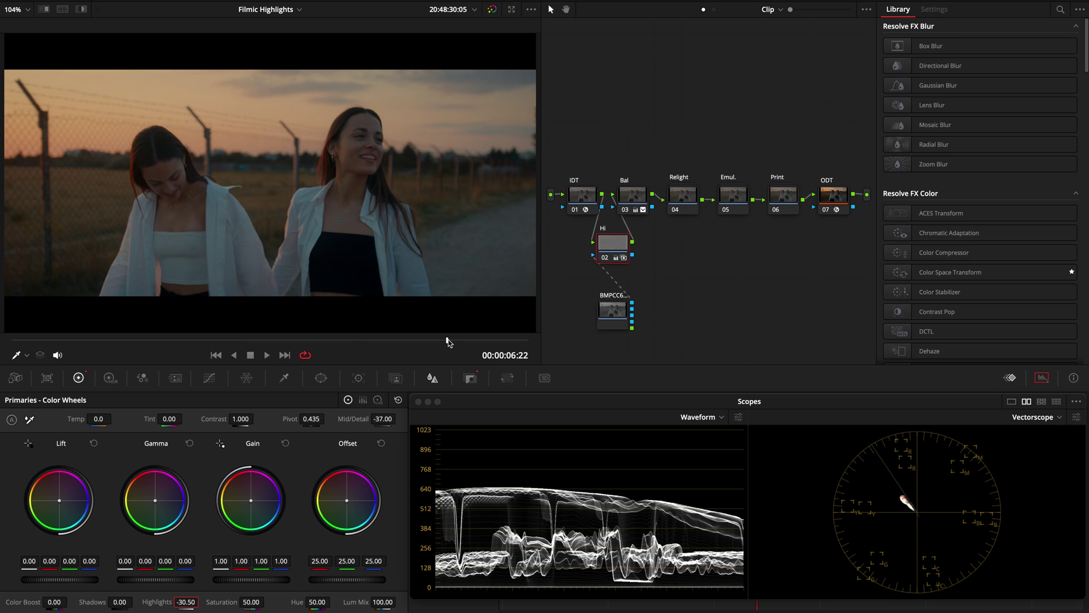